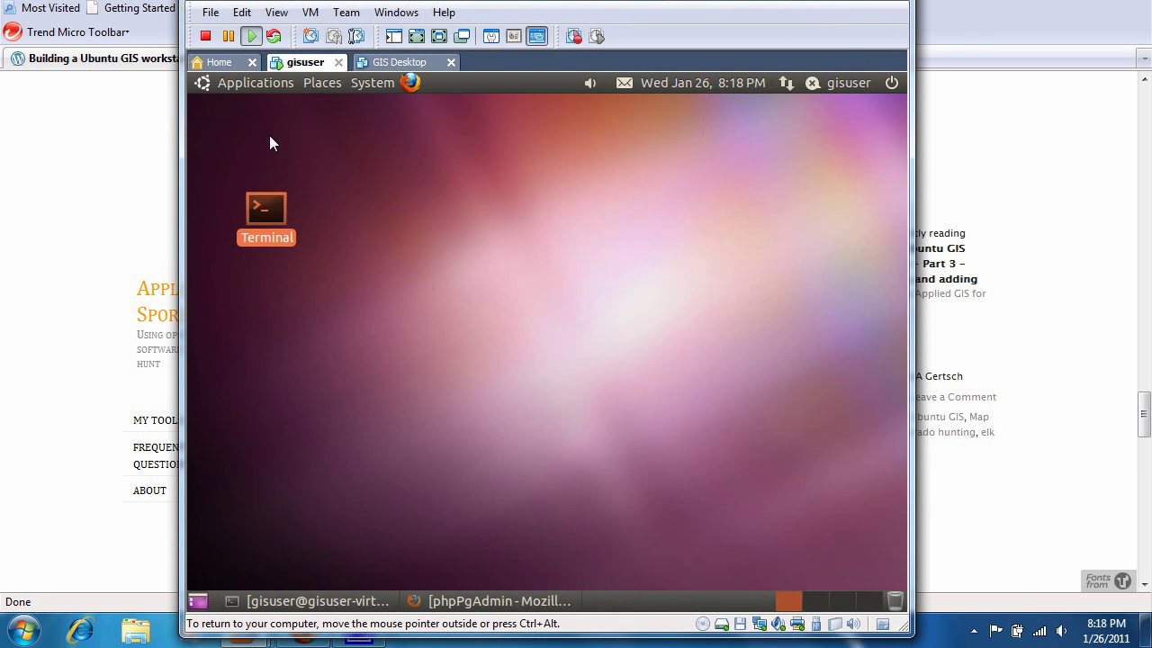
Open the Applications menu on the top Ubuntu panel.
left_click(252, 84)
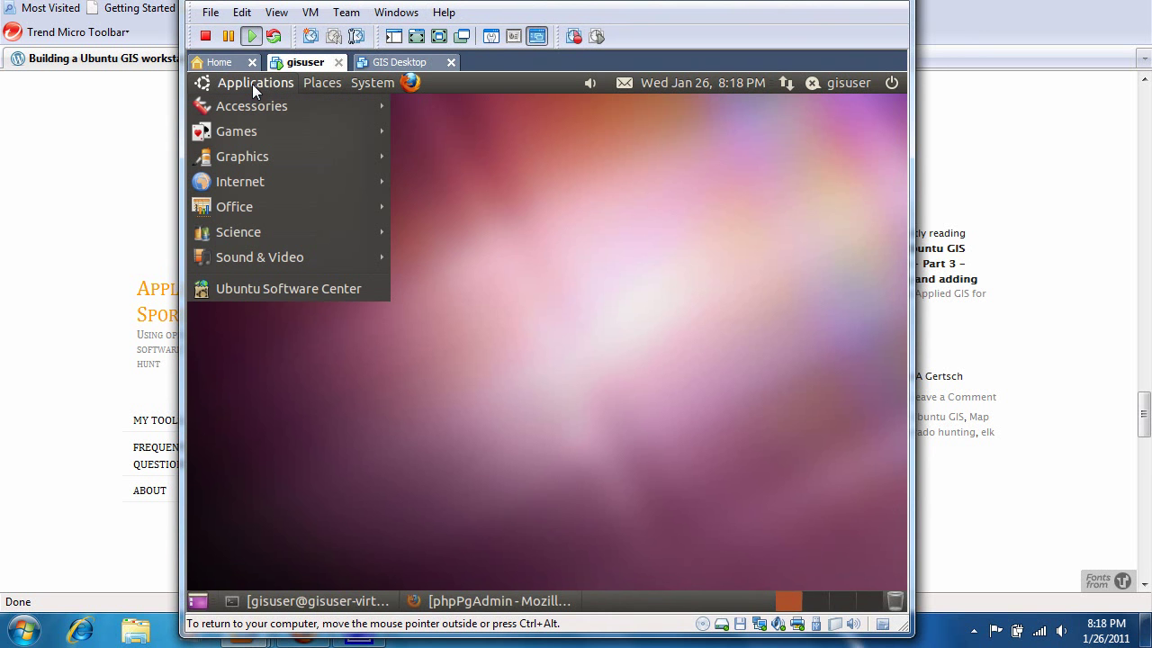
Launch Quantum GIS from Applications > Science and show its Layer menu.
mouse_move(235, 231)
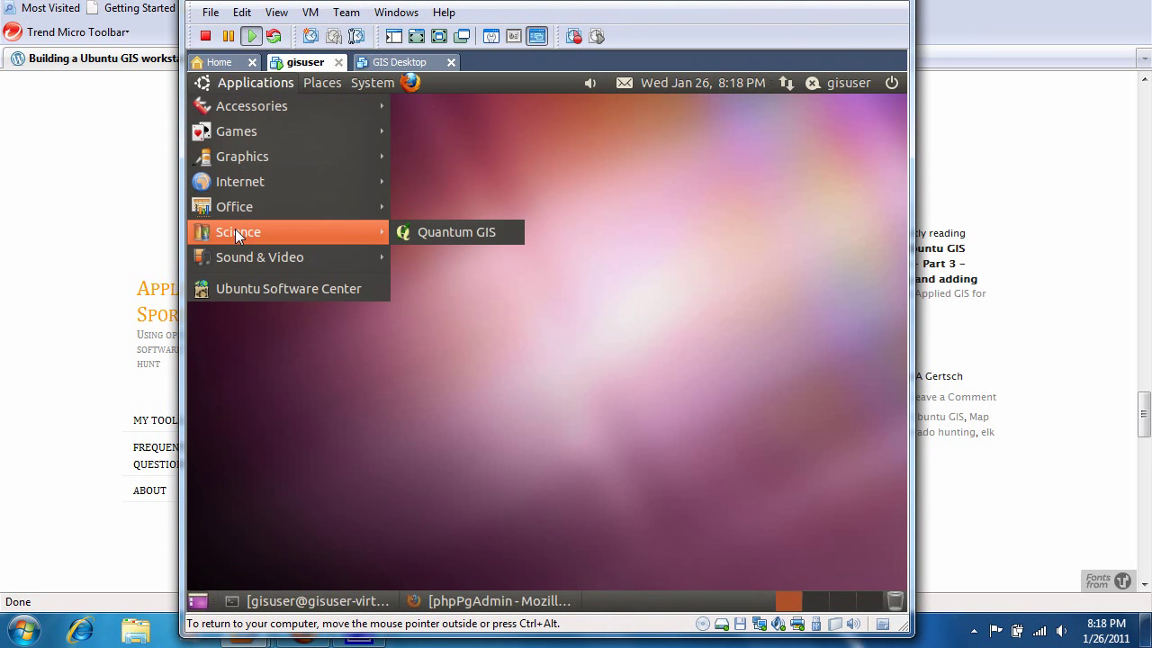
left_click(429, 236)
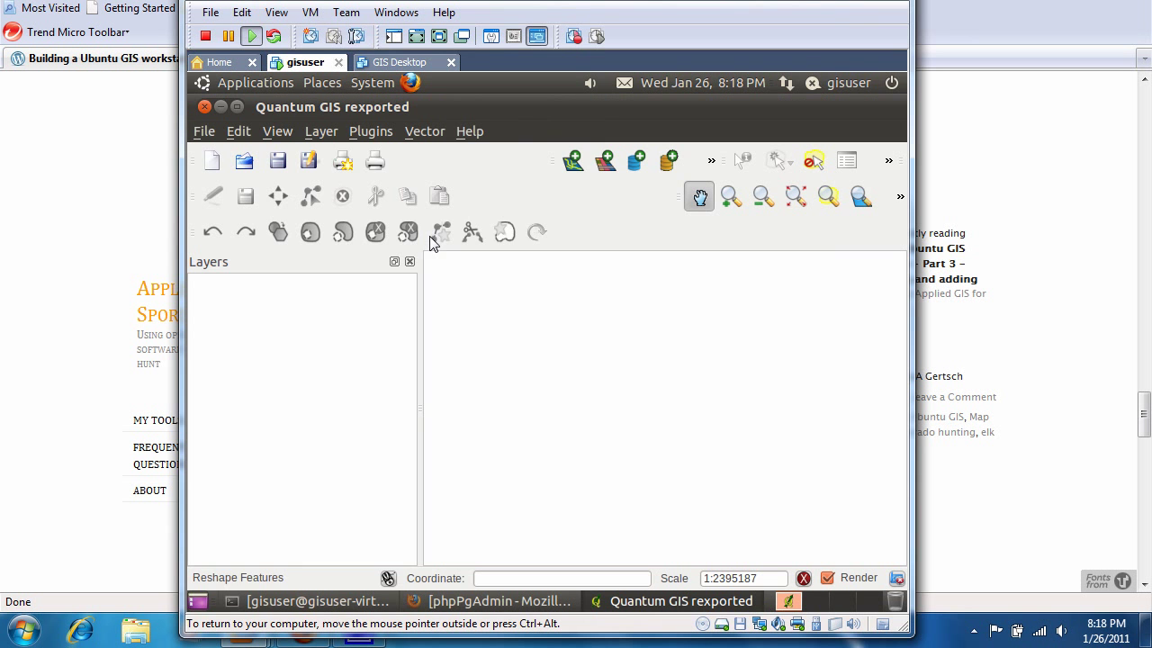
left_click(321, 131)
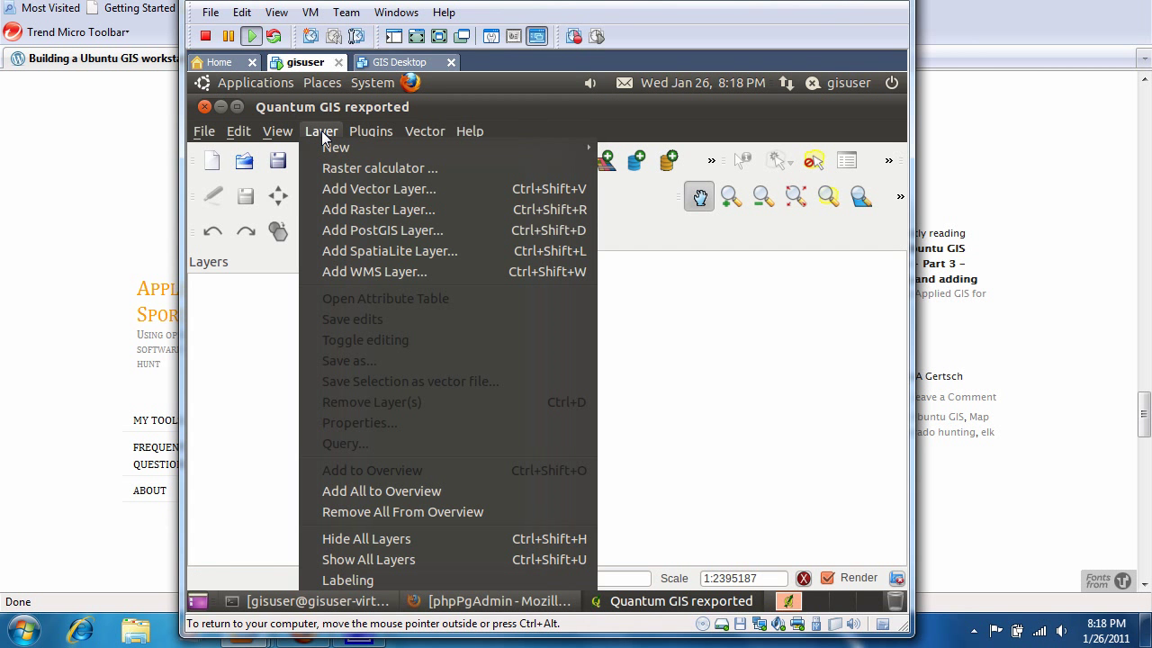
Create a PostGIS connection named Localhost on host localhost, port 5432, with database, username and password.
left_click(337, 233)
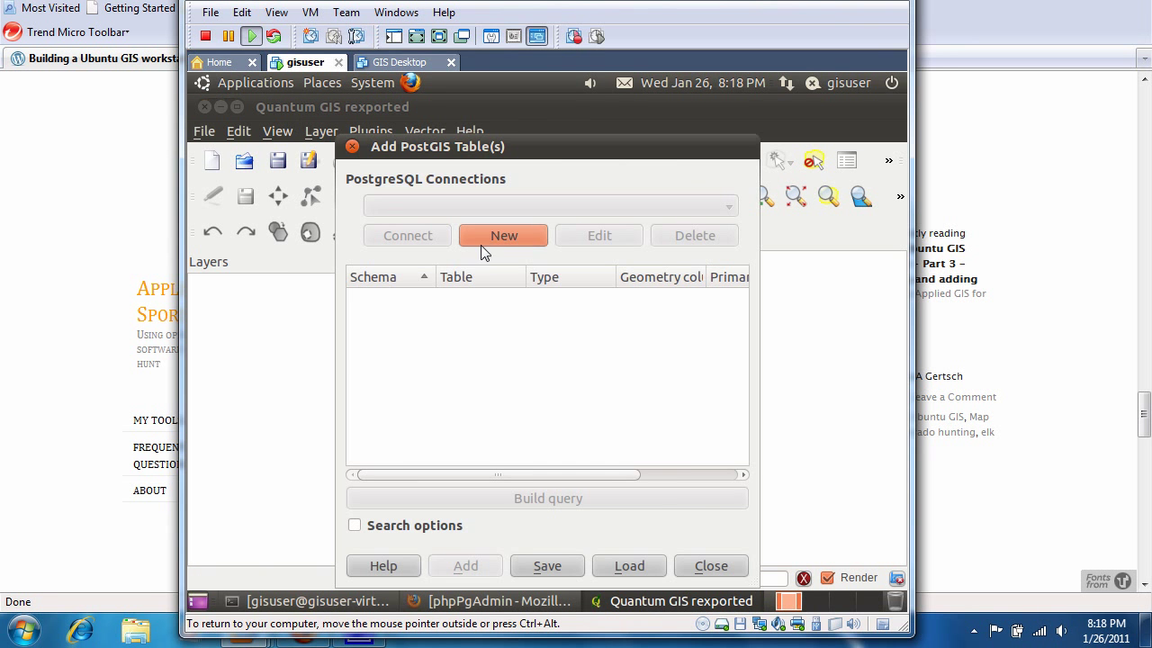
left_click(493, 240)
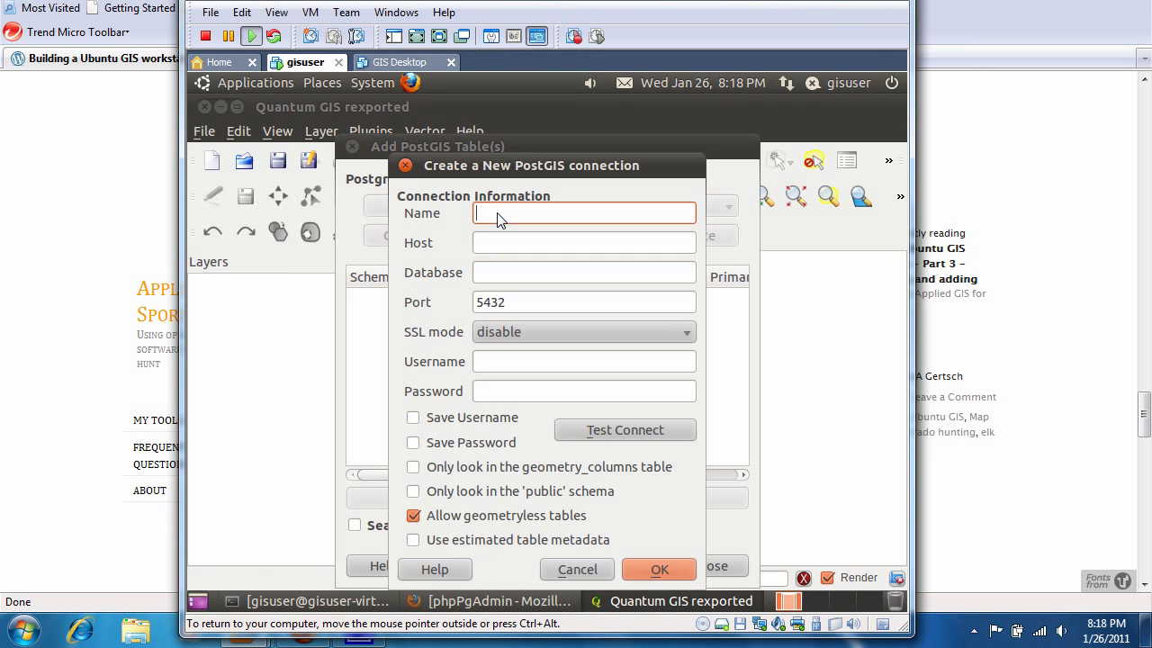
type("Localhost")
key("Tab")
type("localhost")
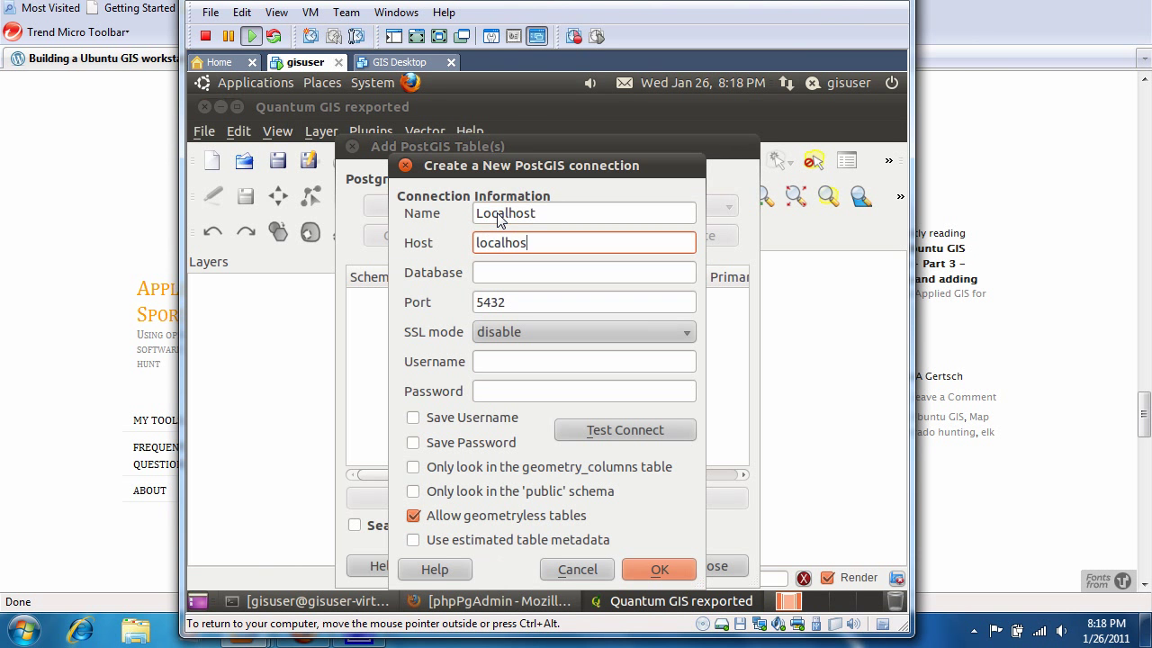
key("Tab")
type("gisuser")
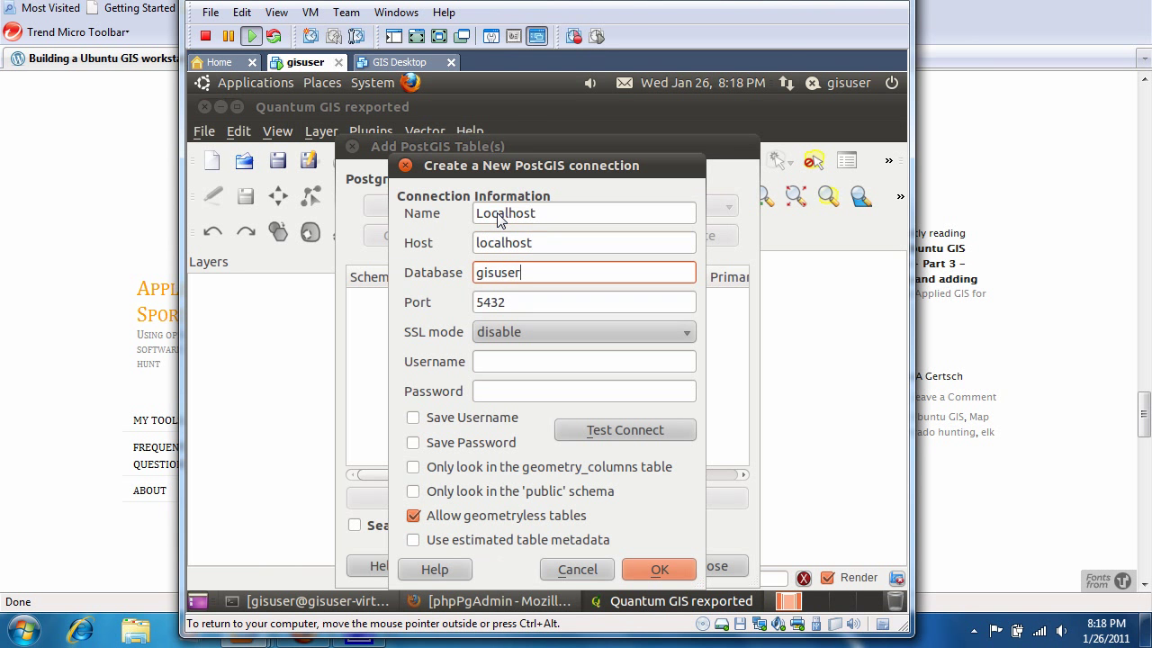
key("Tab")
key("Tab")
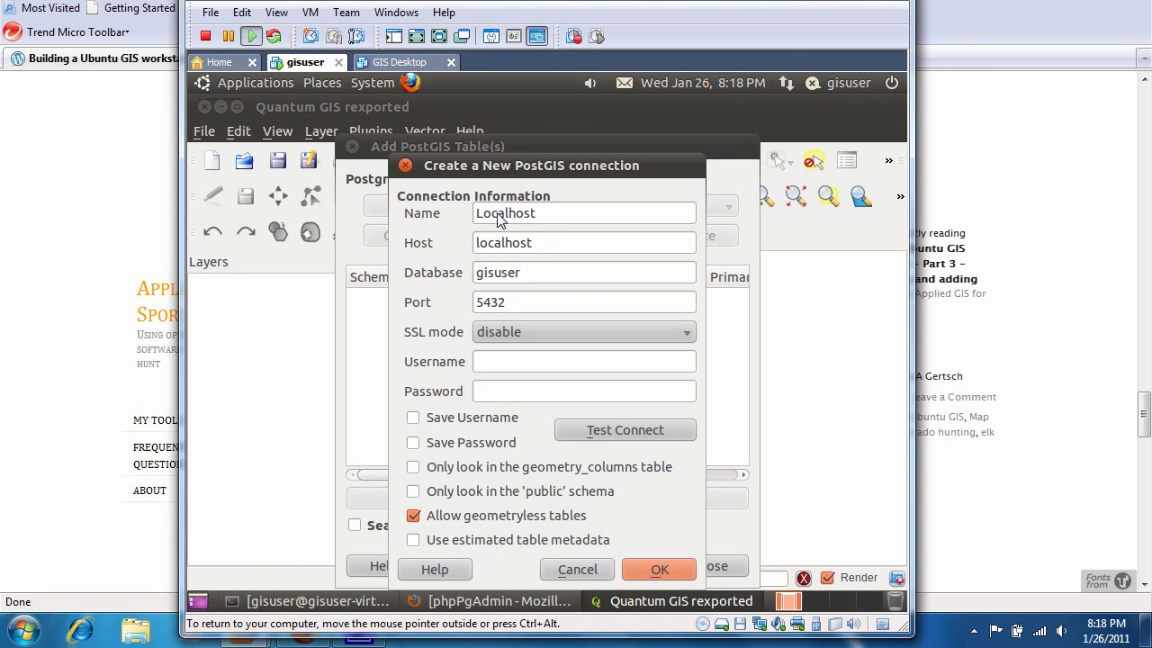
key("Tab")
type("gisus")
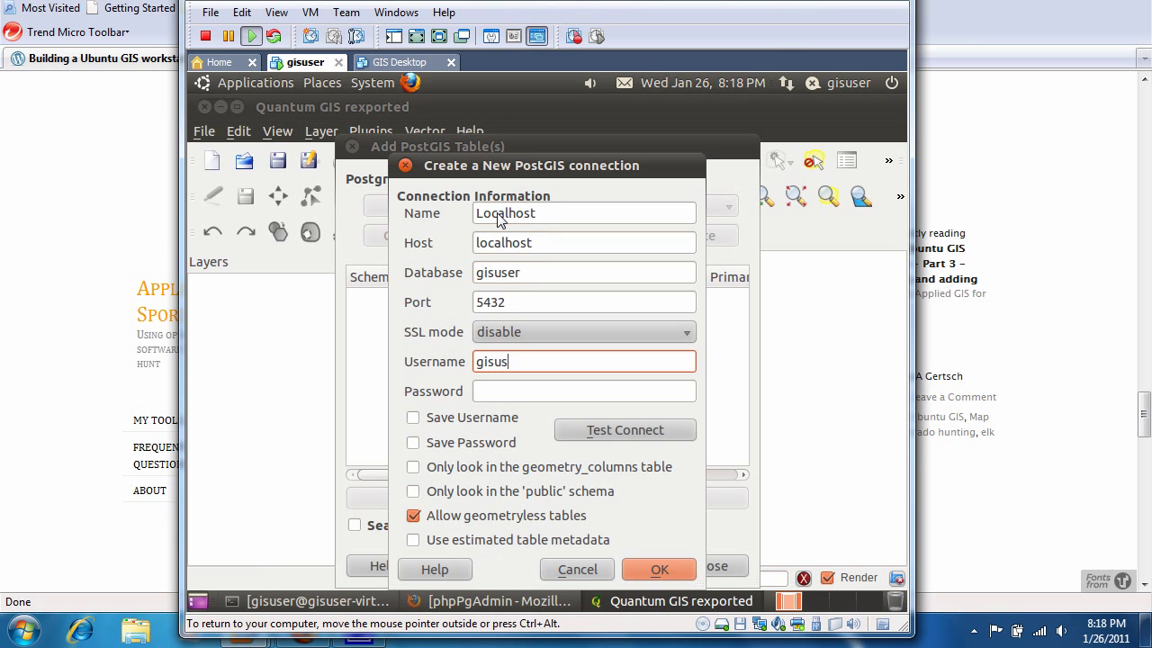
type("er")
key("Tab")
type("***")
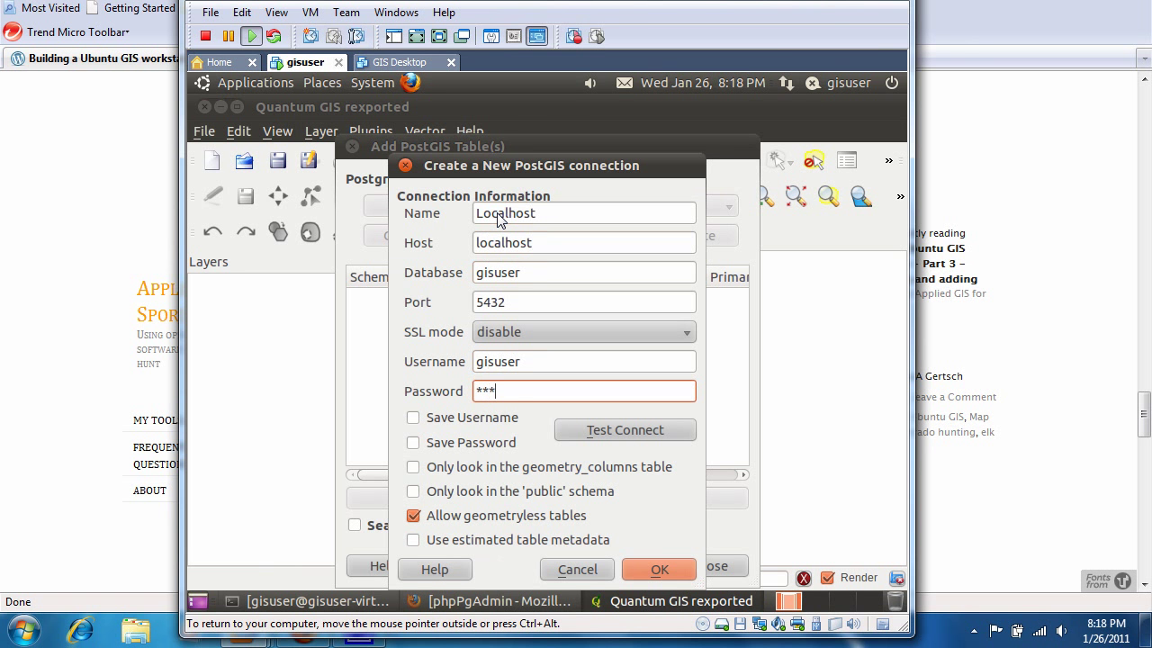
type("user")
Save the username and password, test the Localhost connection successfully, and store it.
left_click(411, 418)
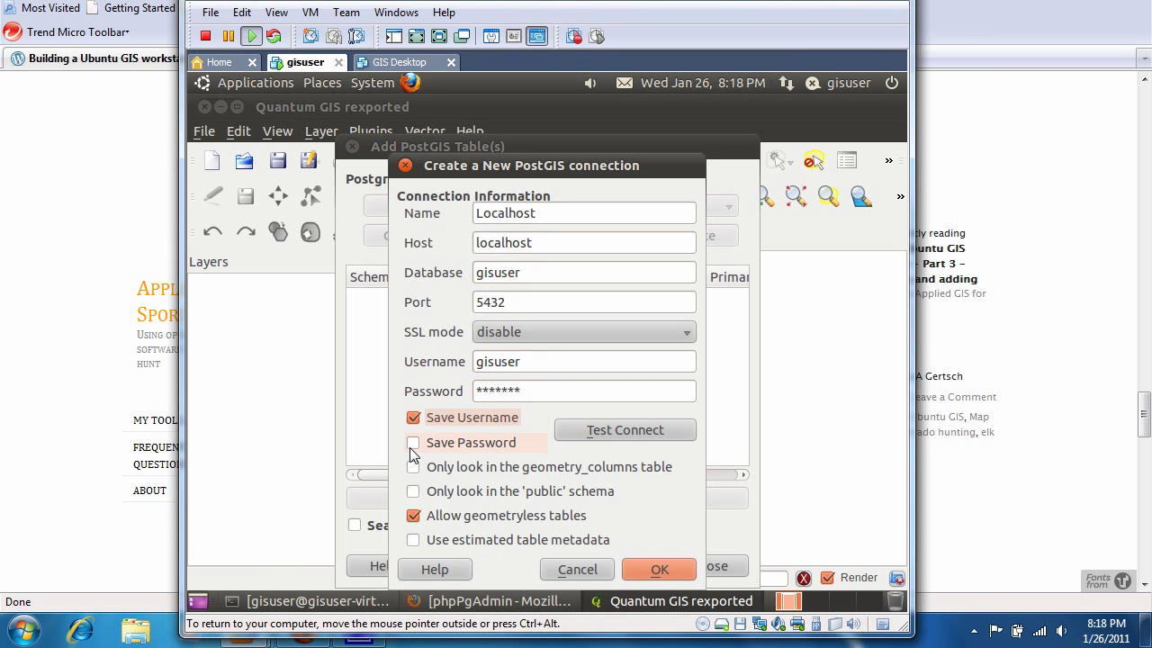
left_click(412, 443)
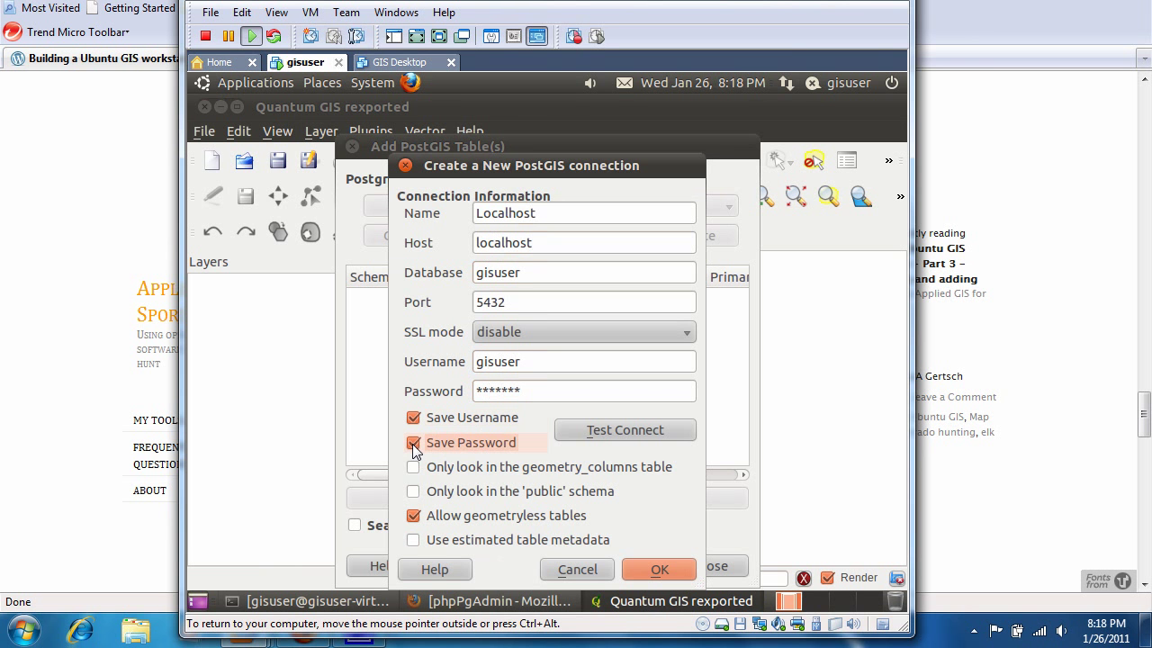
left_click(597, 431)
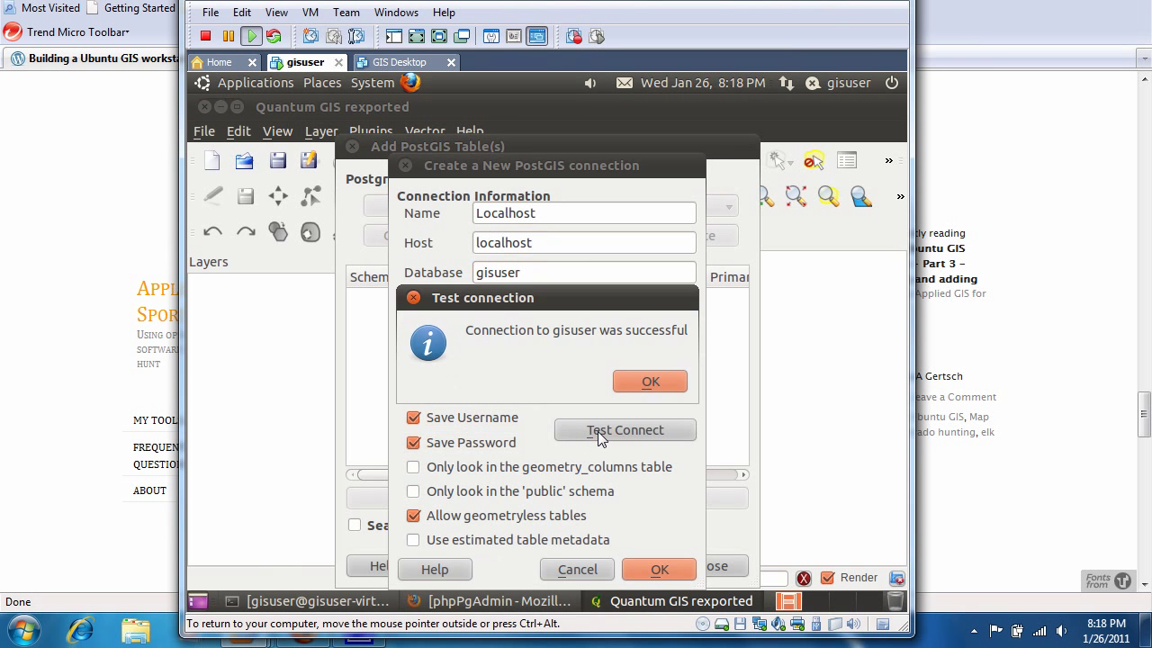
left_click(653, 381)
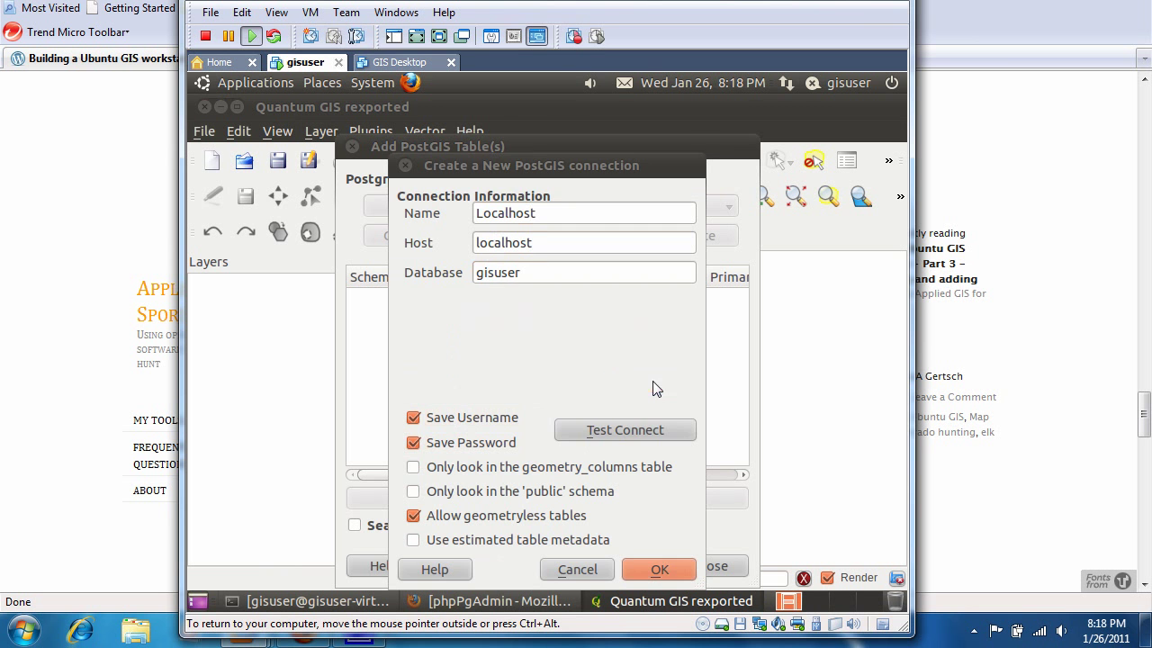
left_click(657, 570)
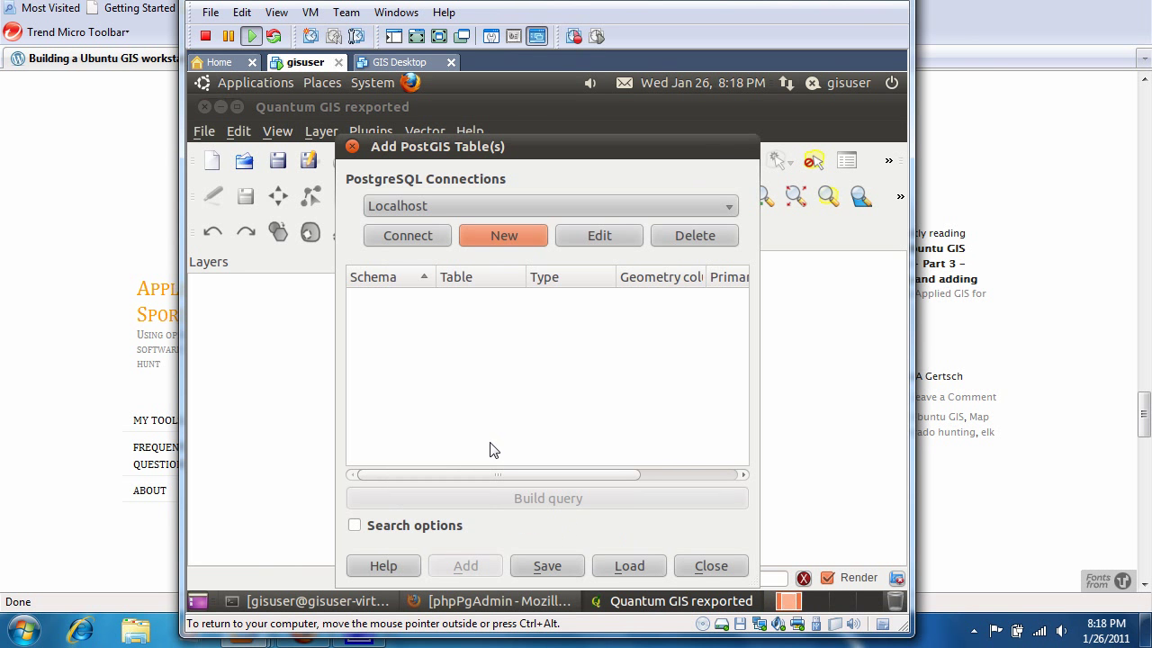
Connect to Localhost and add only the public.units table with its MULTIPOLYGON the_geom geometry.
left_click(401, 235)
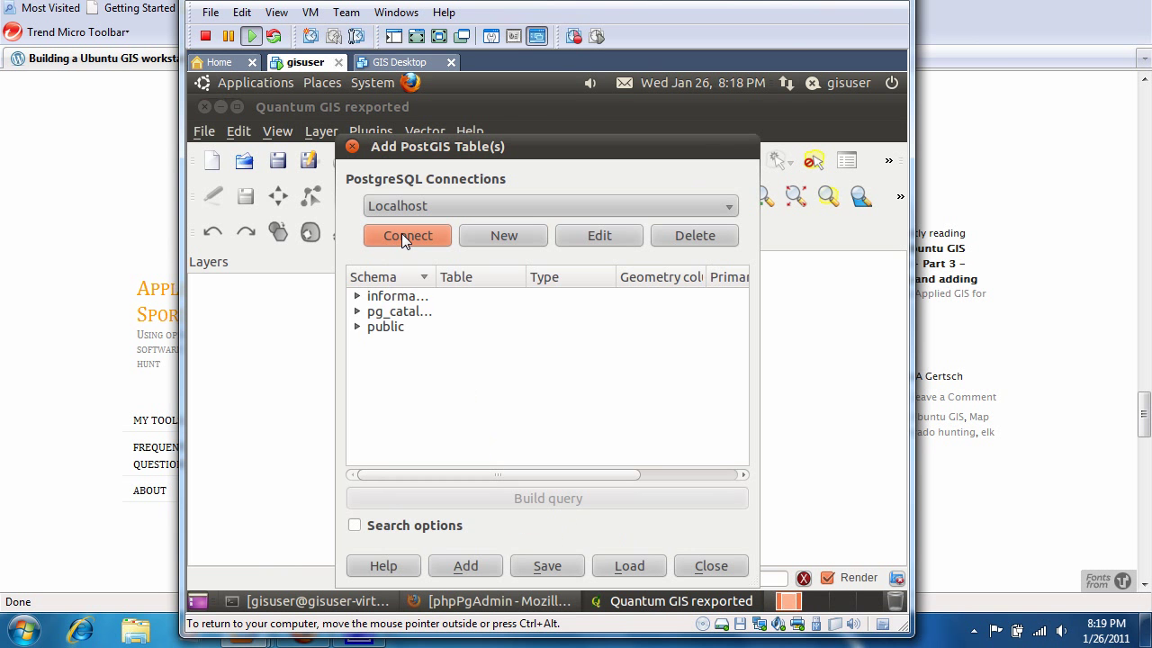
left_click(358, 330)
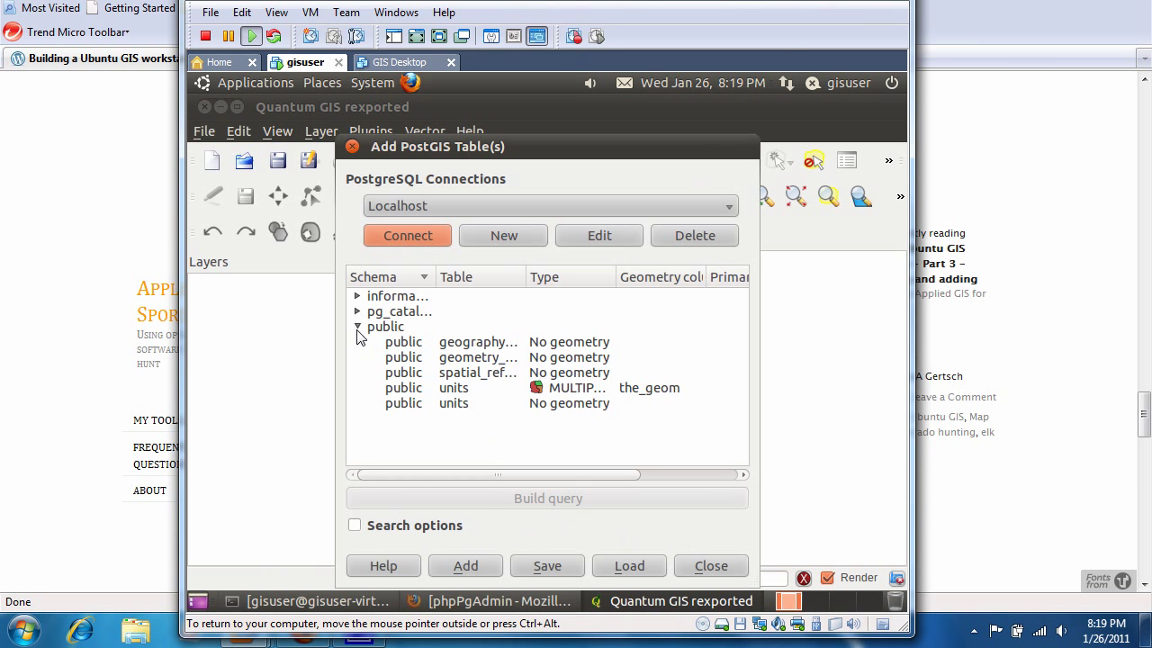
left_click(418, 374)
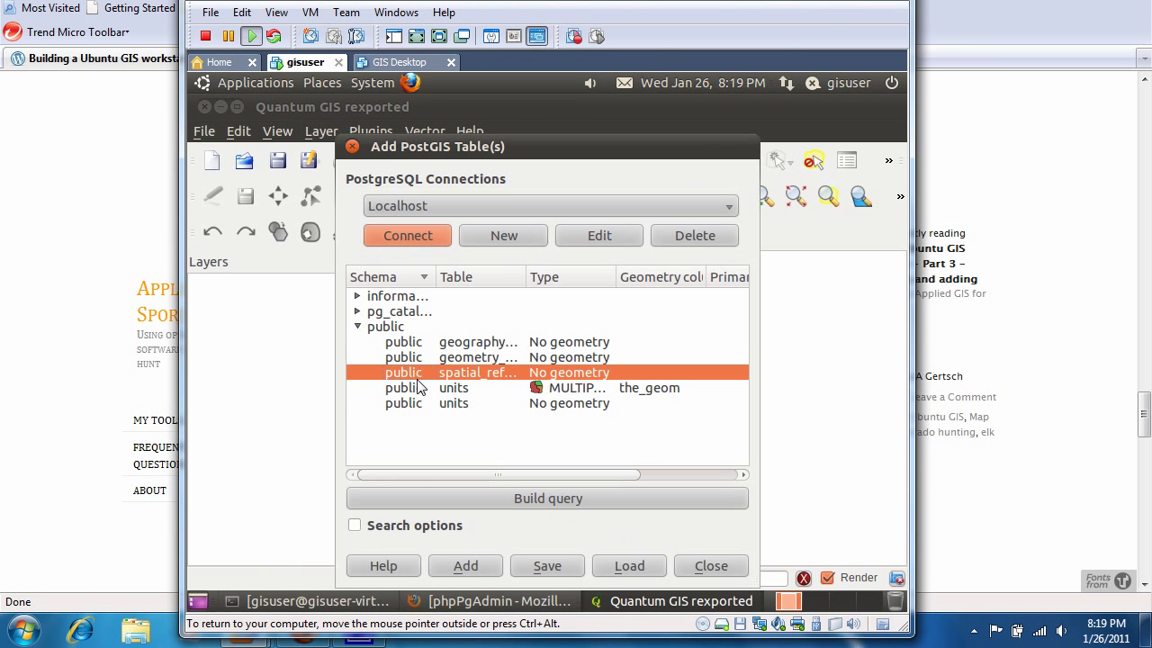
left_click(414, 389)
left_click(414, 389)
double_click(415, 390)
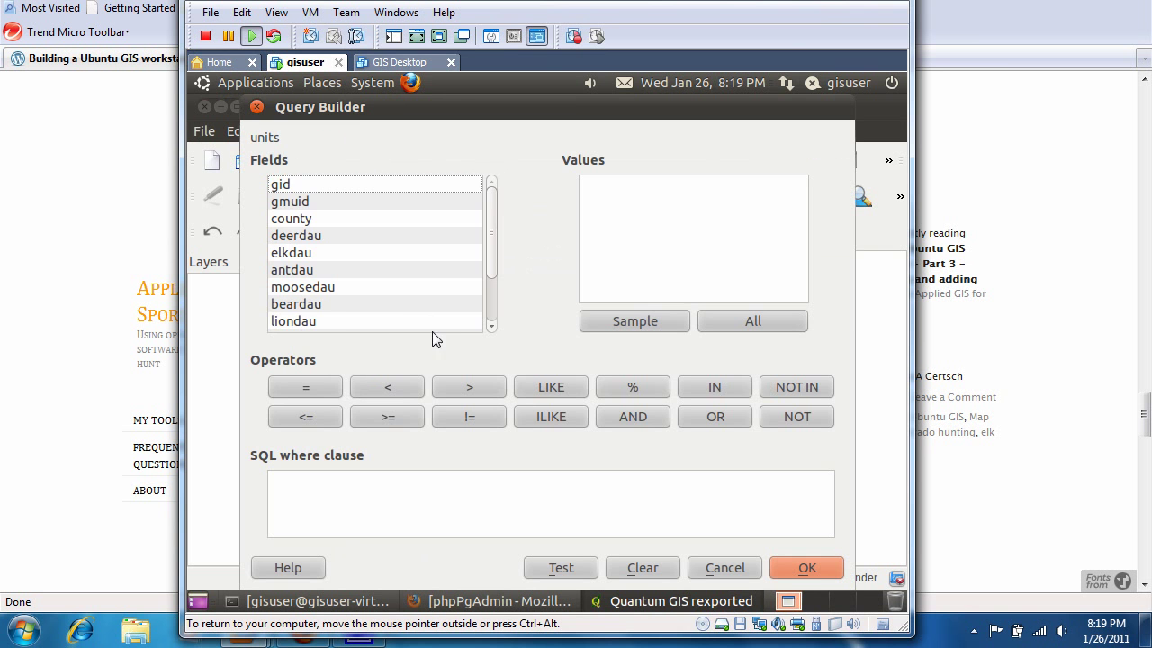
left_click(724, 567)
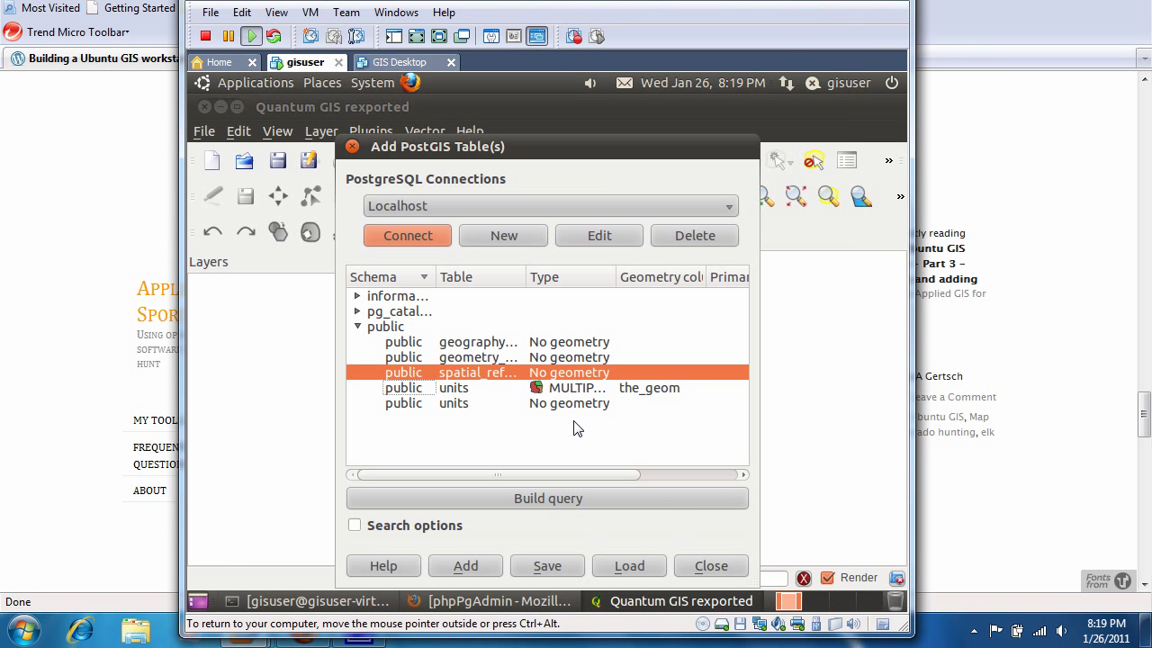
left_click(415, 388)
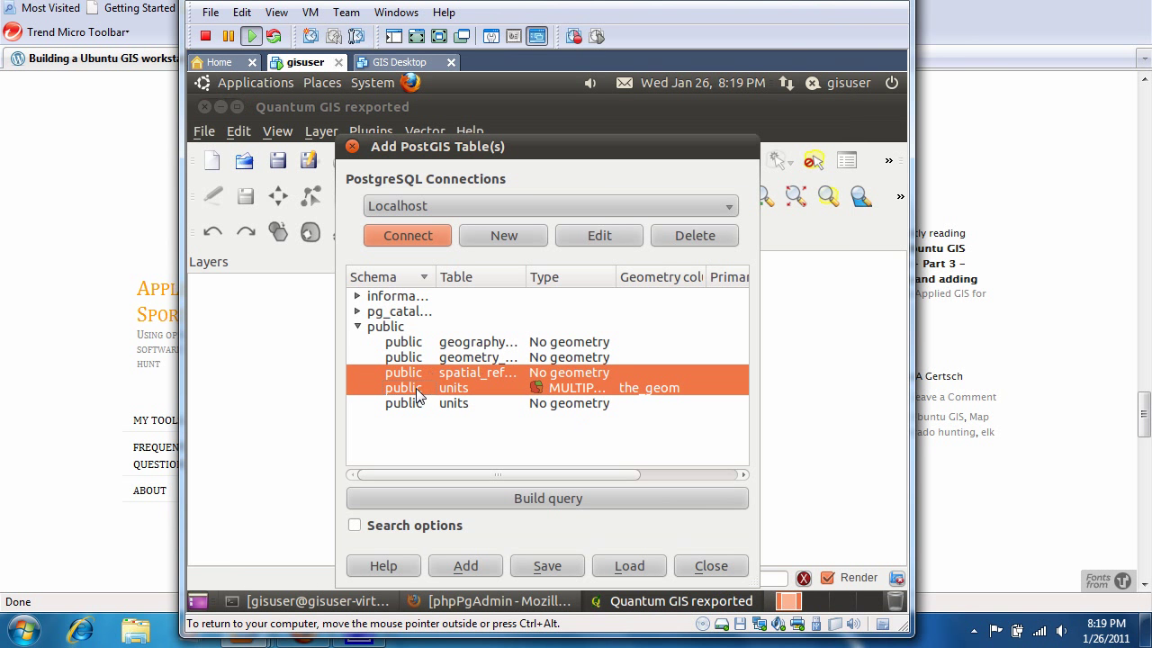
left_click(418, 374, "ctrl")
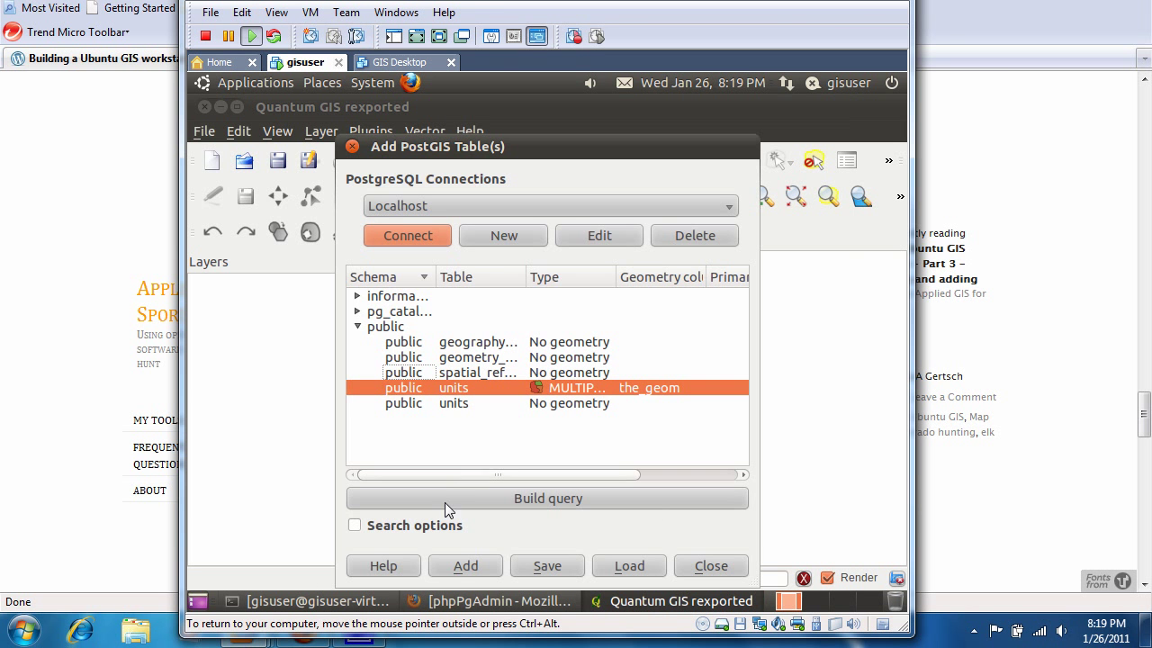
left_click(464, 565)
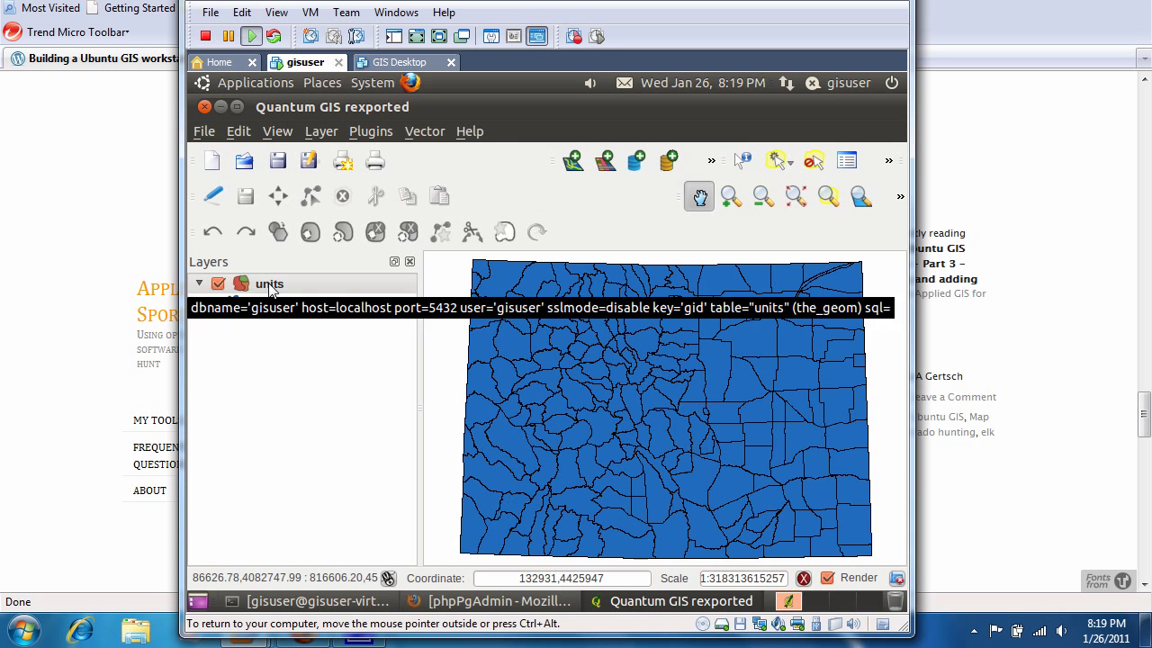
Bring up the context menu of the units layer in the Layers panel.
right_click(269, 282)
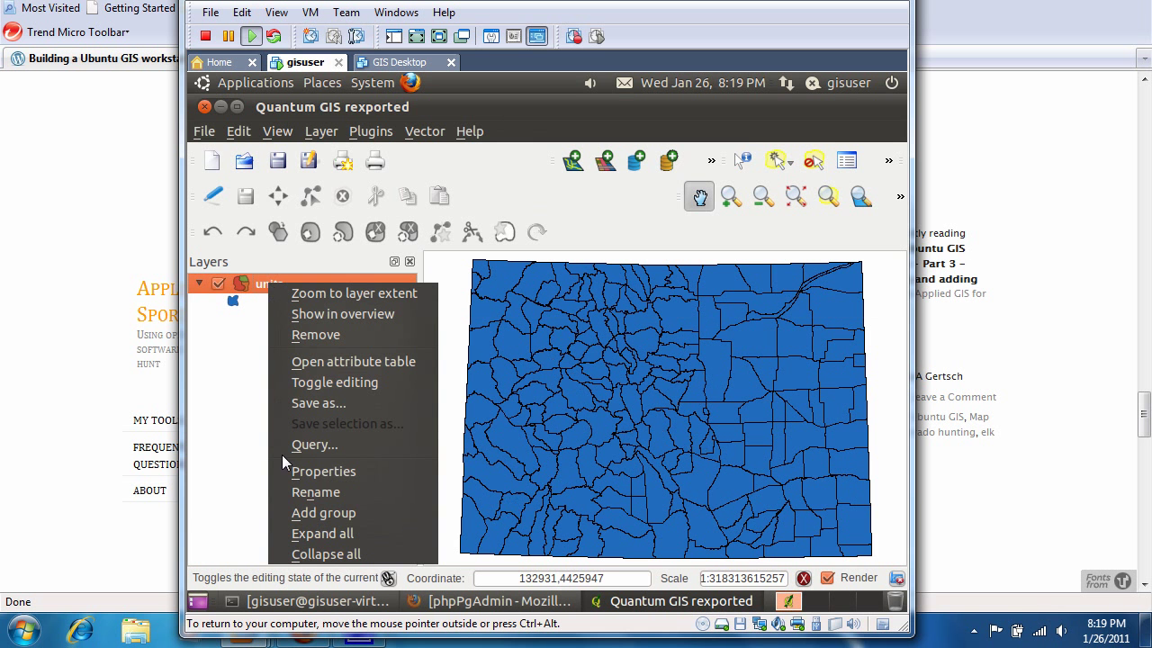
In the units layer properties, set the fill style to None, keeping black outlines.
left_click(295, 475)
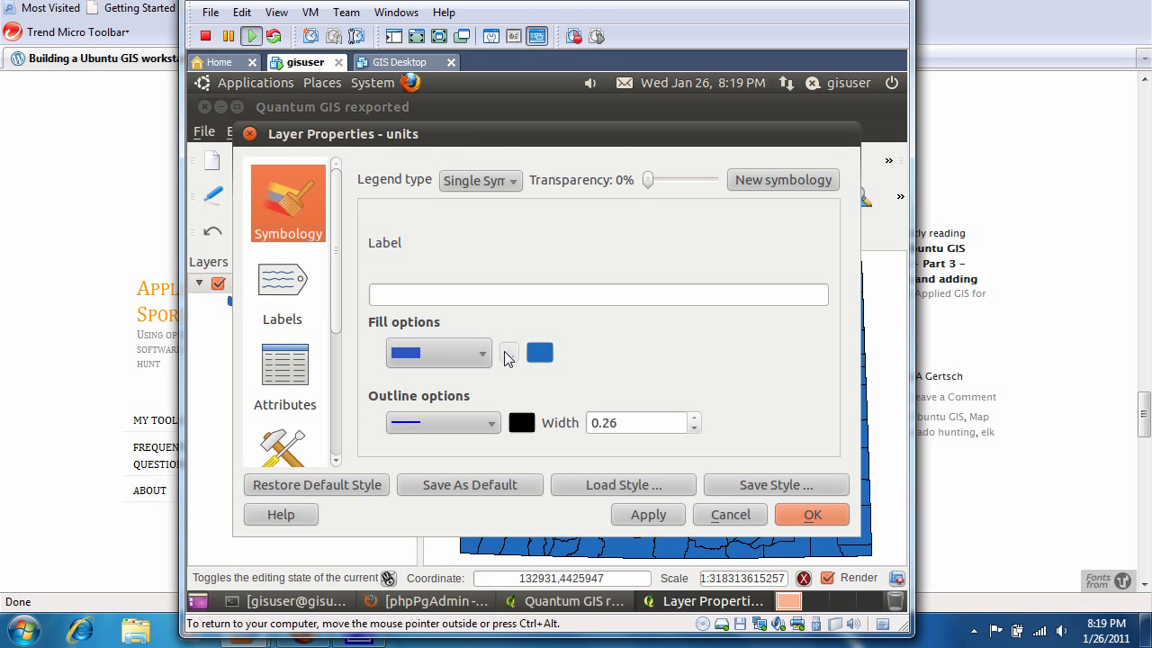
left_click(506, 356)
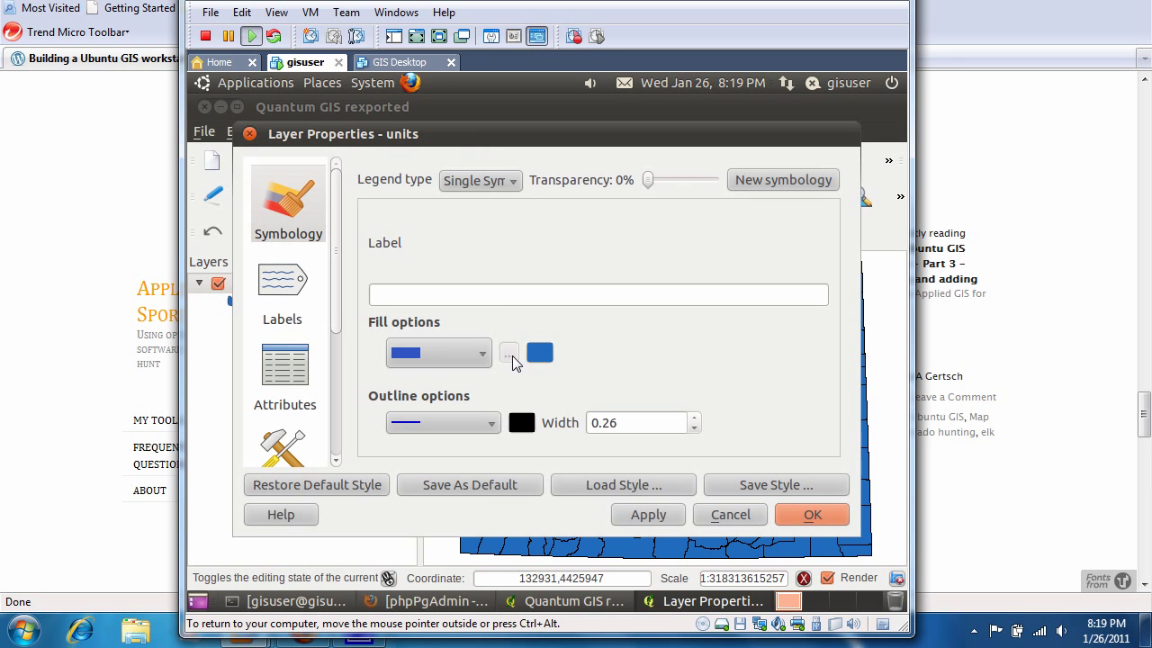
left_click(464, 360)
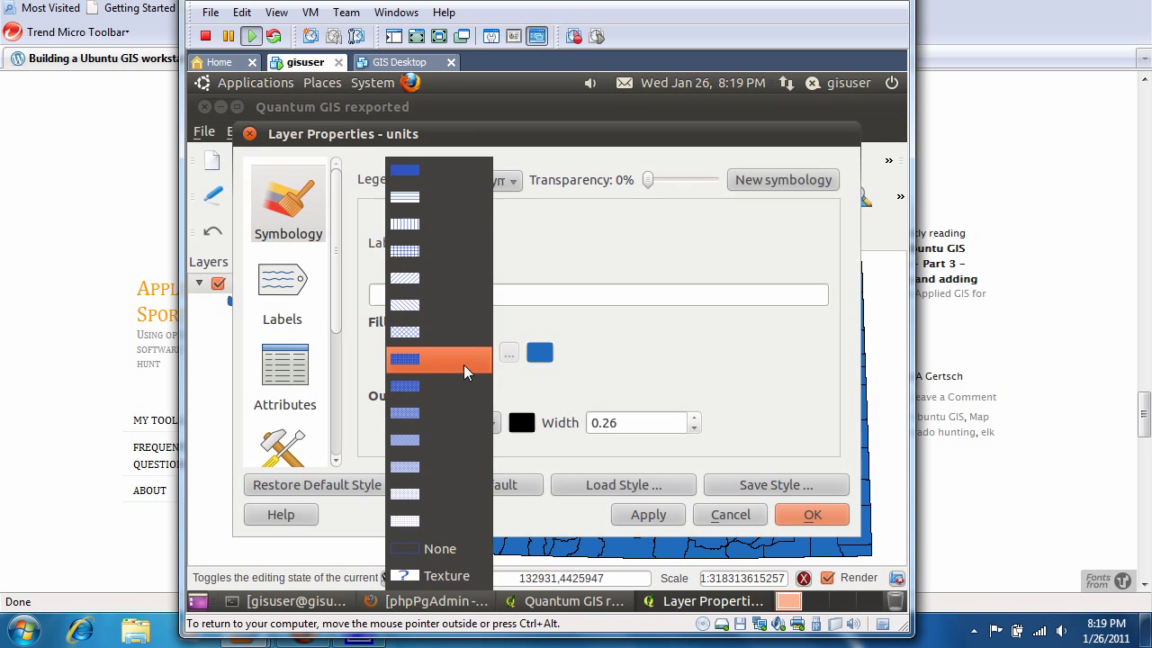
left_click(440, 551)
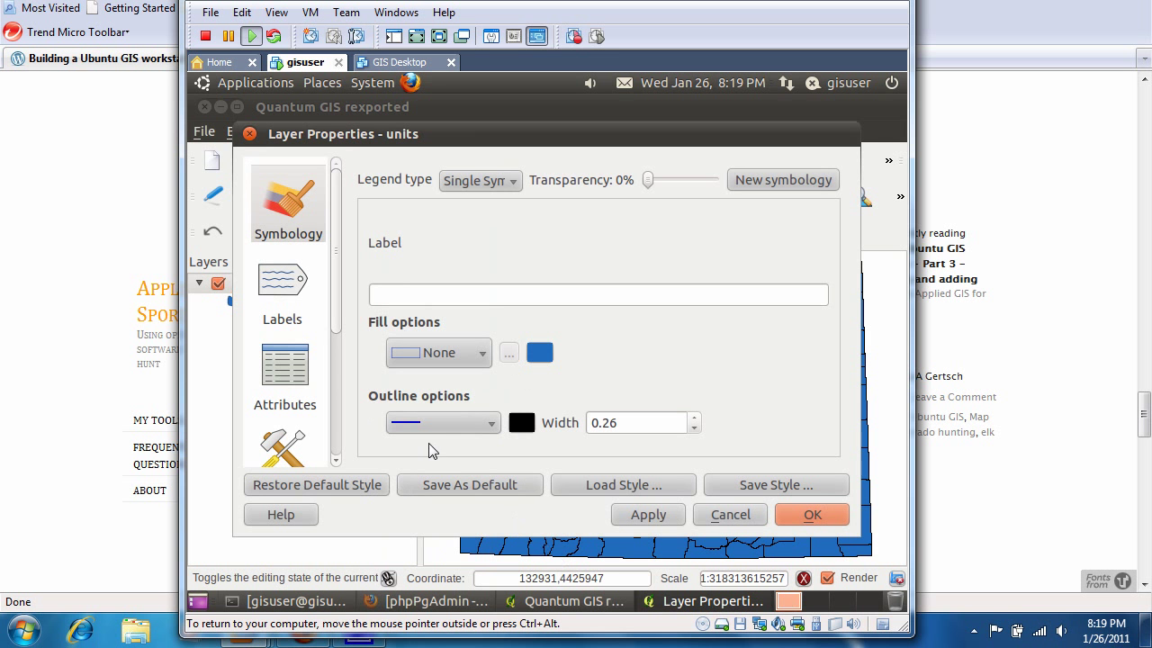
left_click(290, 299)
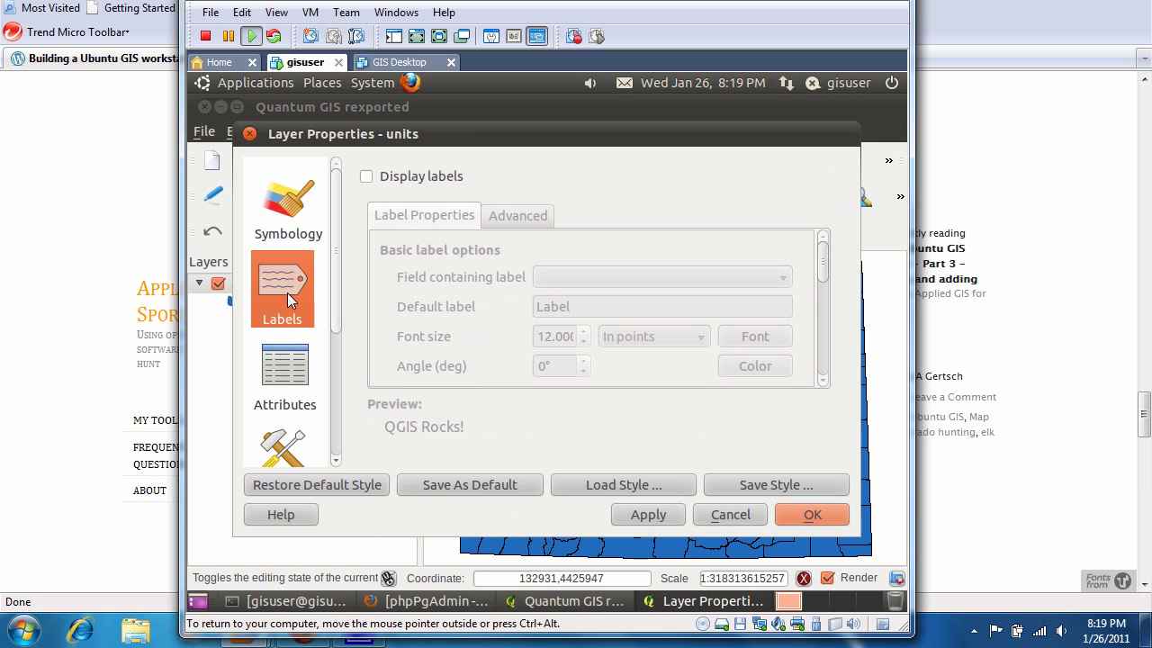
Display labels from the gmuid field at font size 8, apply them, and close the properties.
left_click(366, 177)
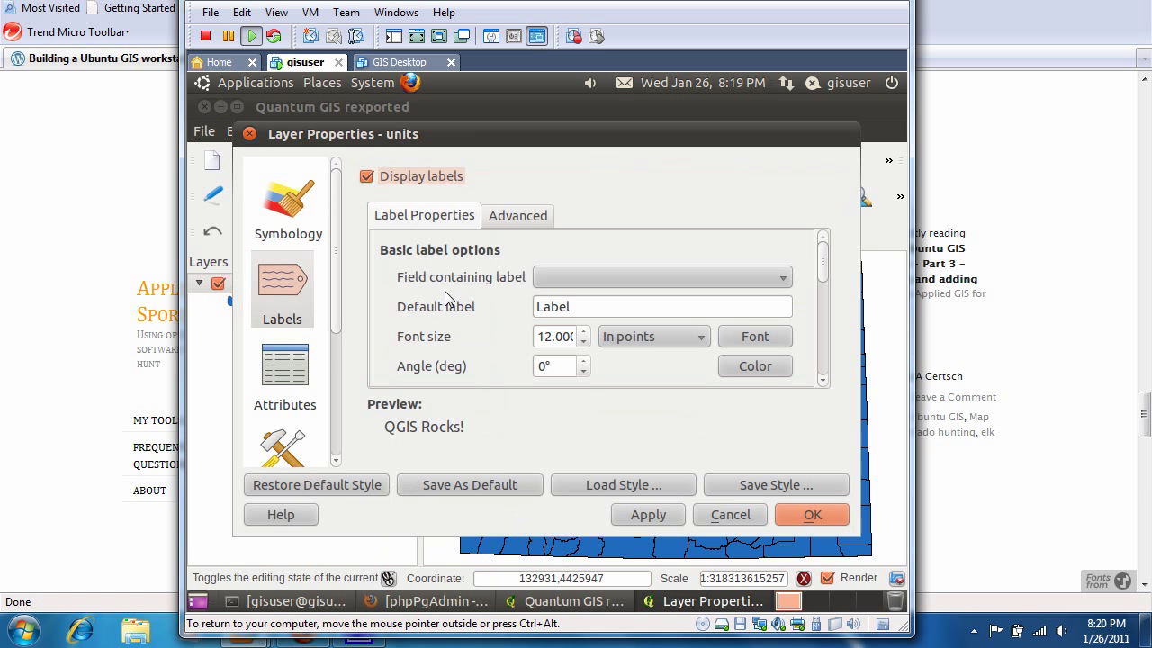
left_click(551, 278)
left_click(554, 315)
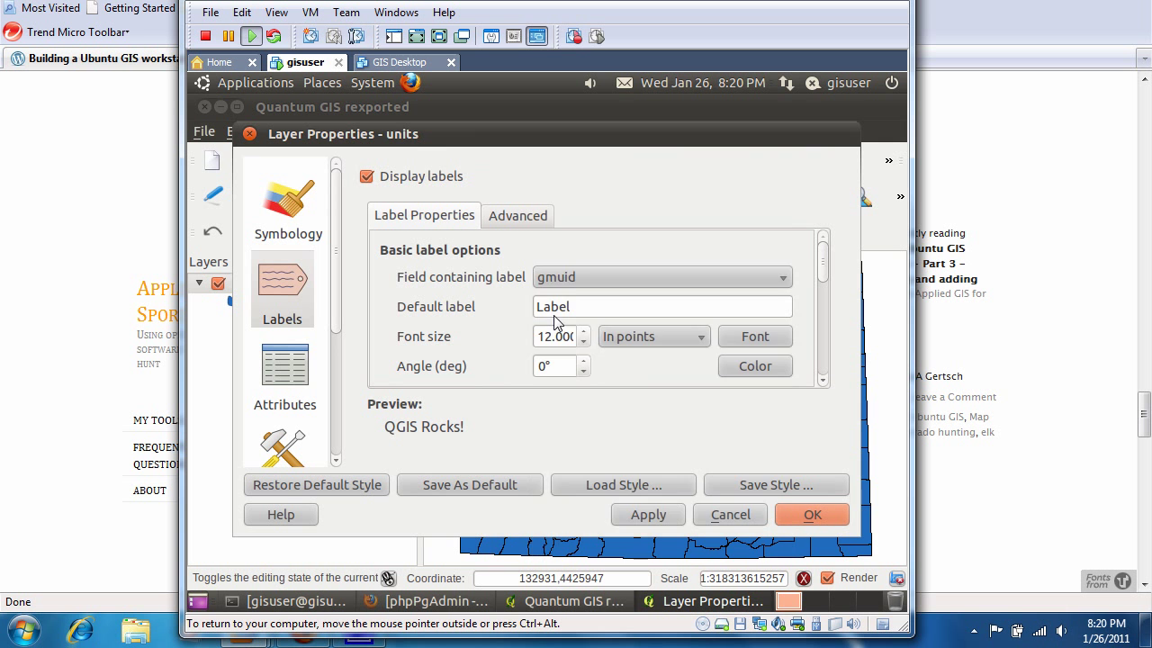
left_click(574, 275)
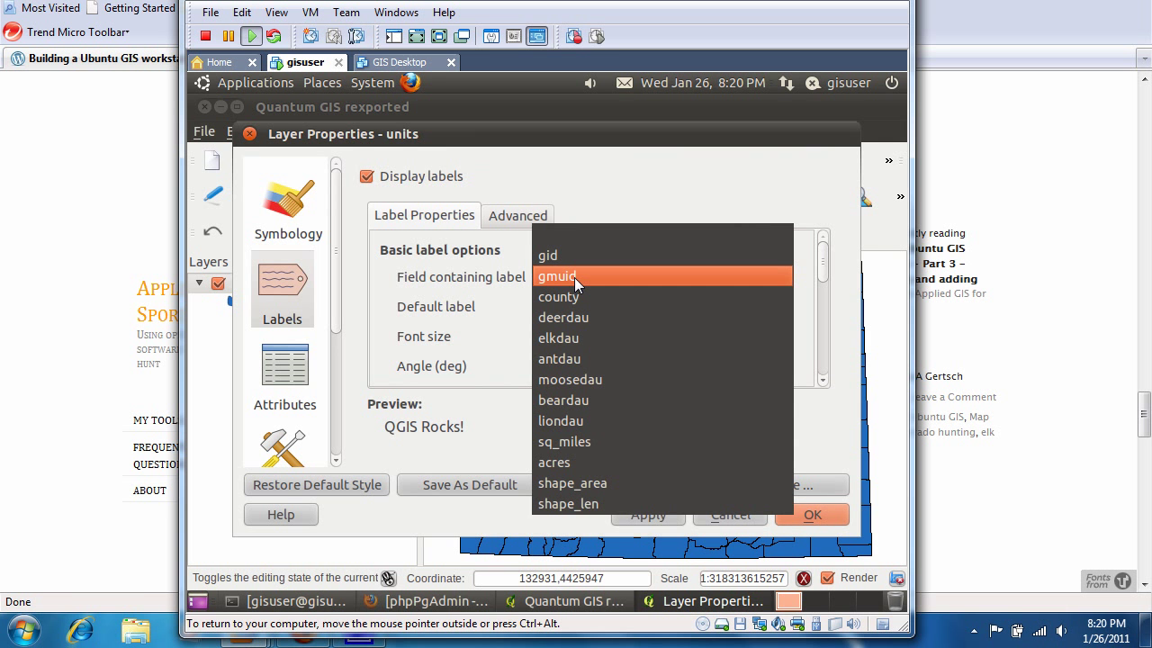
left_click(574, 277)
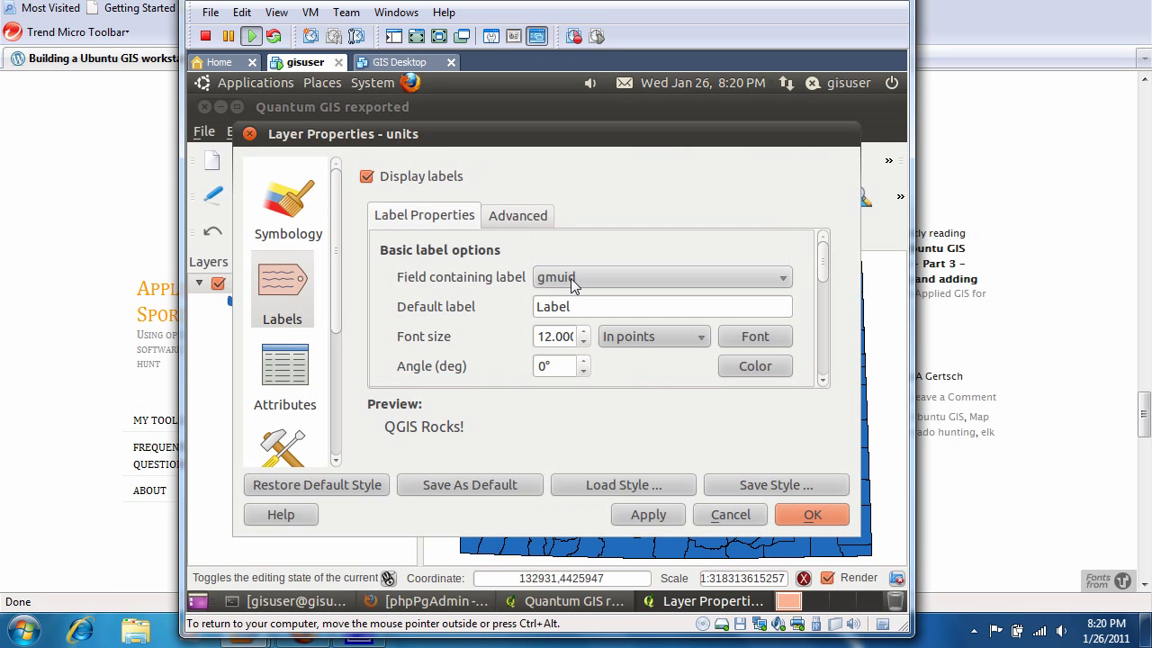
left_click(570, 278)
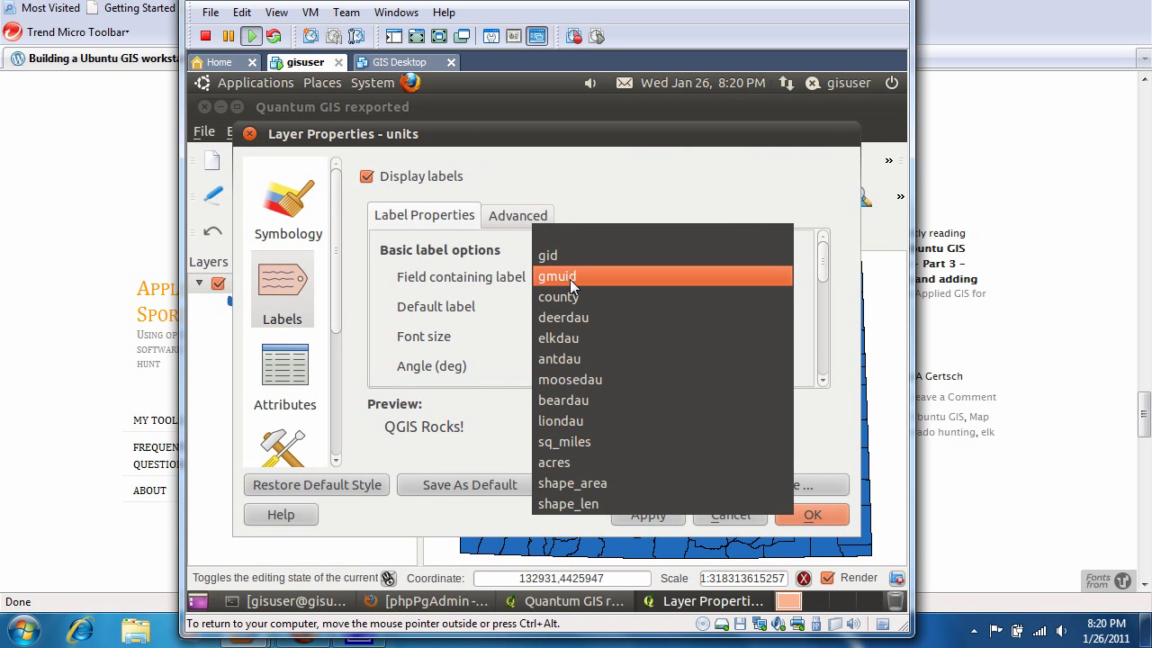
left_click(569, 279)
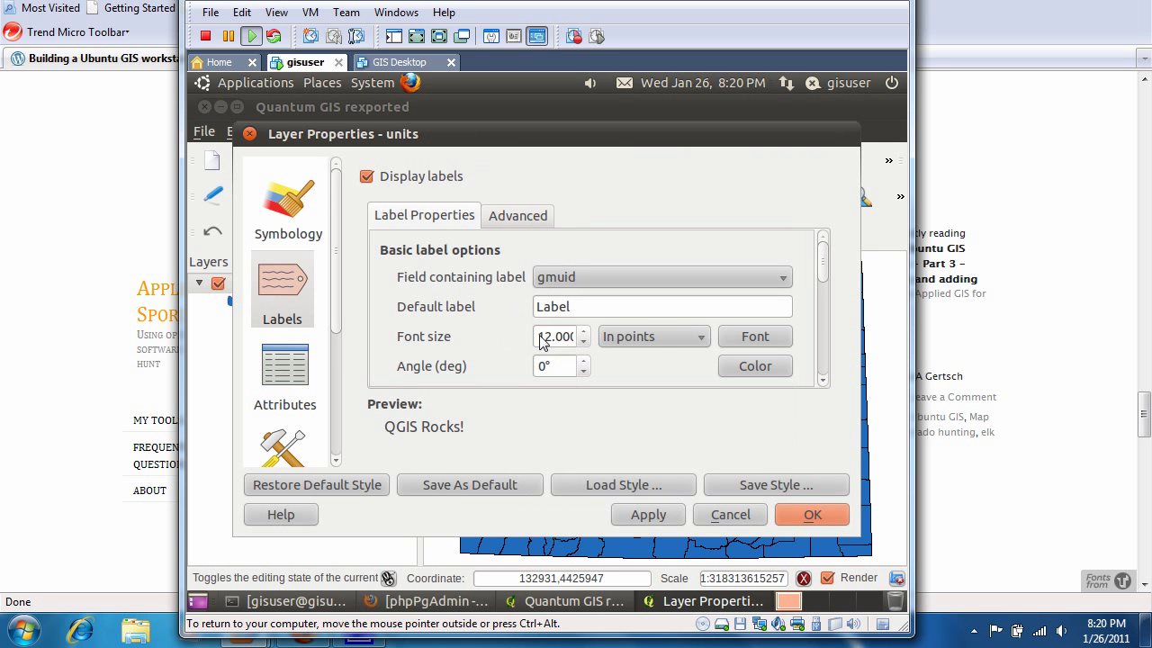
left_click_drag(543, 342, 657, 338)
type("8")
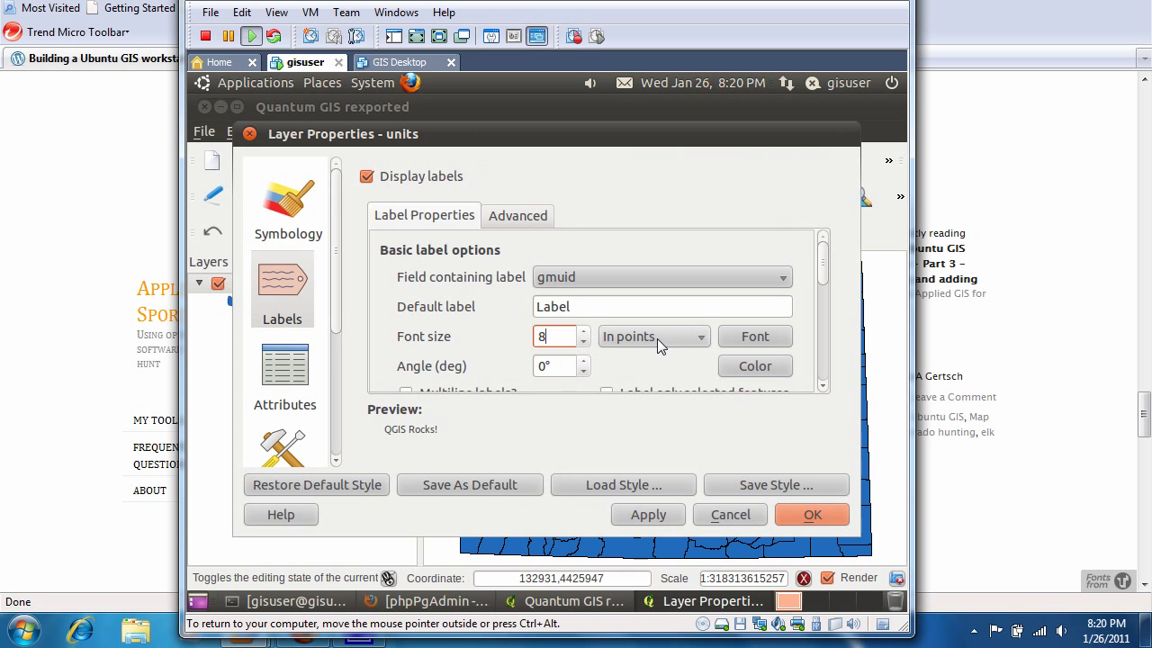
left_click(654, 517)
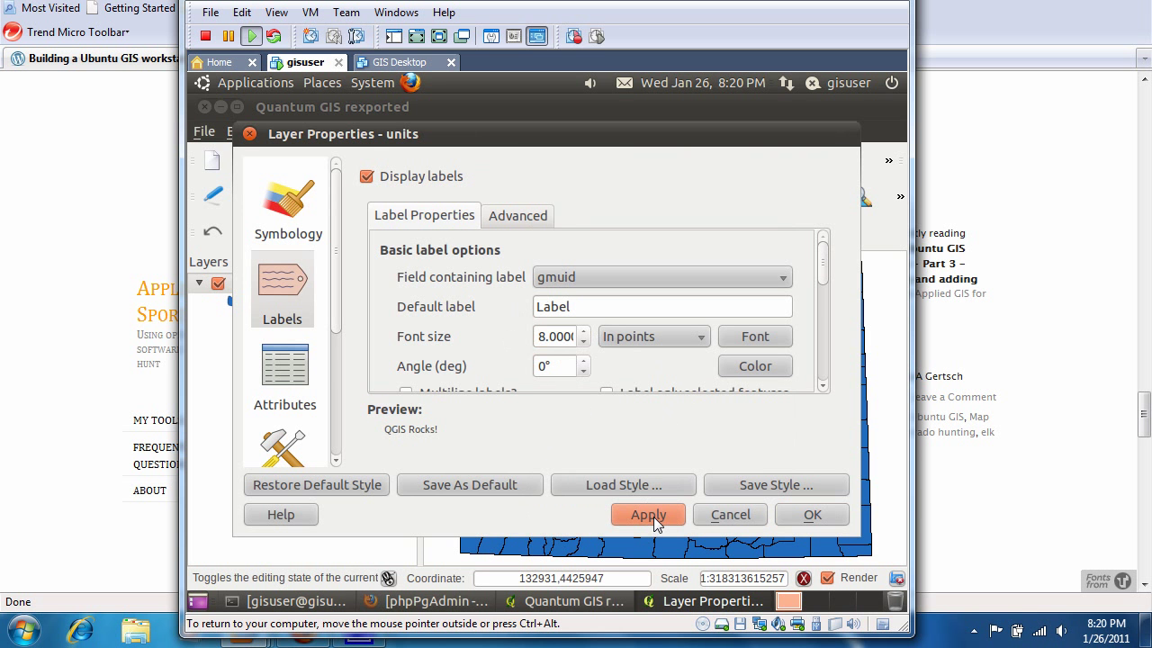
left_click(807, 522)
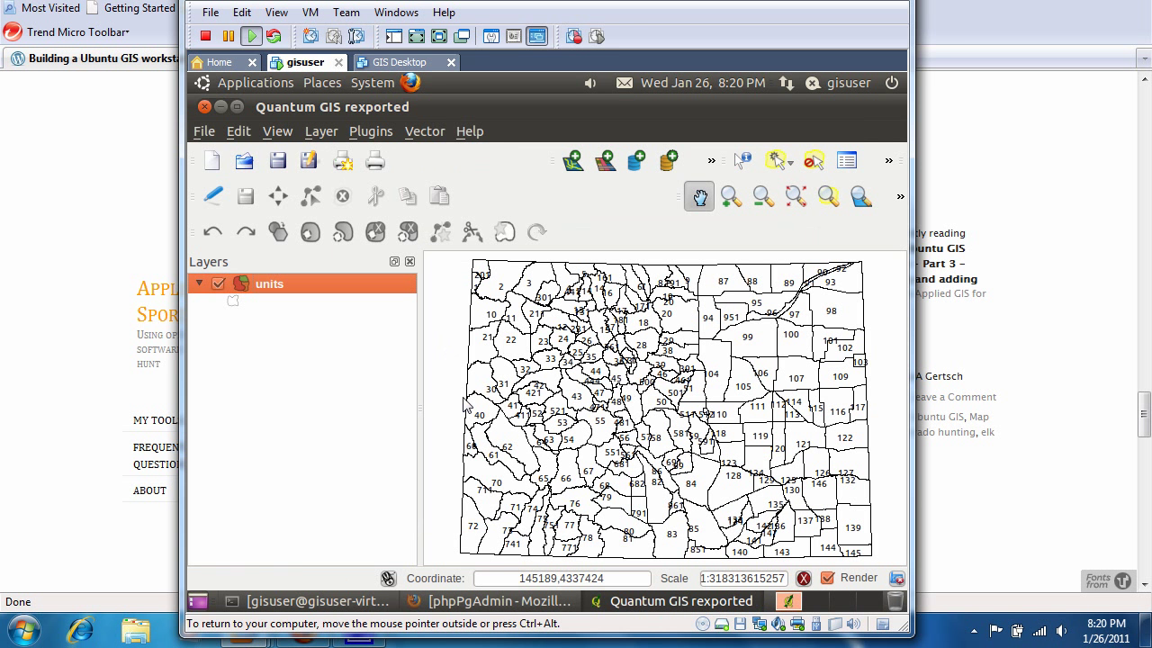
After the map redraws with labelled outlines, bring up the File menu.
left_click(204, 131)
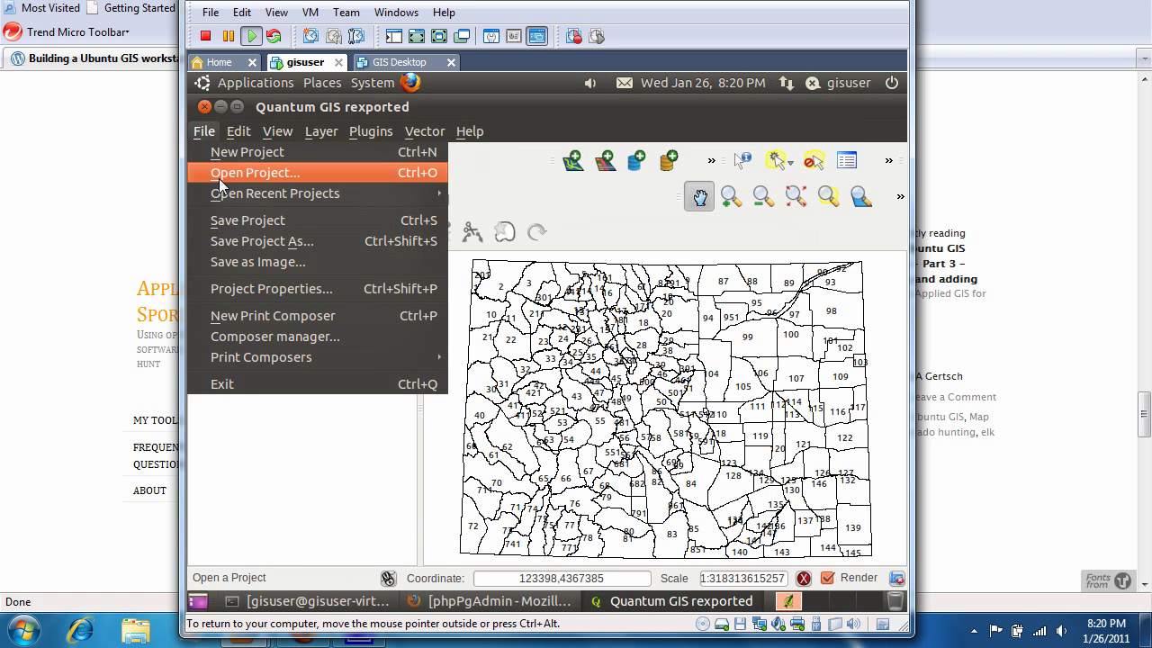
Save the project with the file name 'units'.
left_click(219, 223)
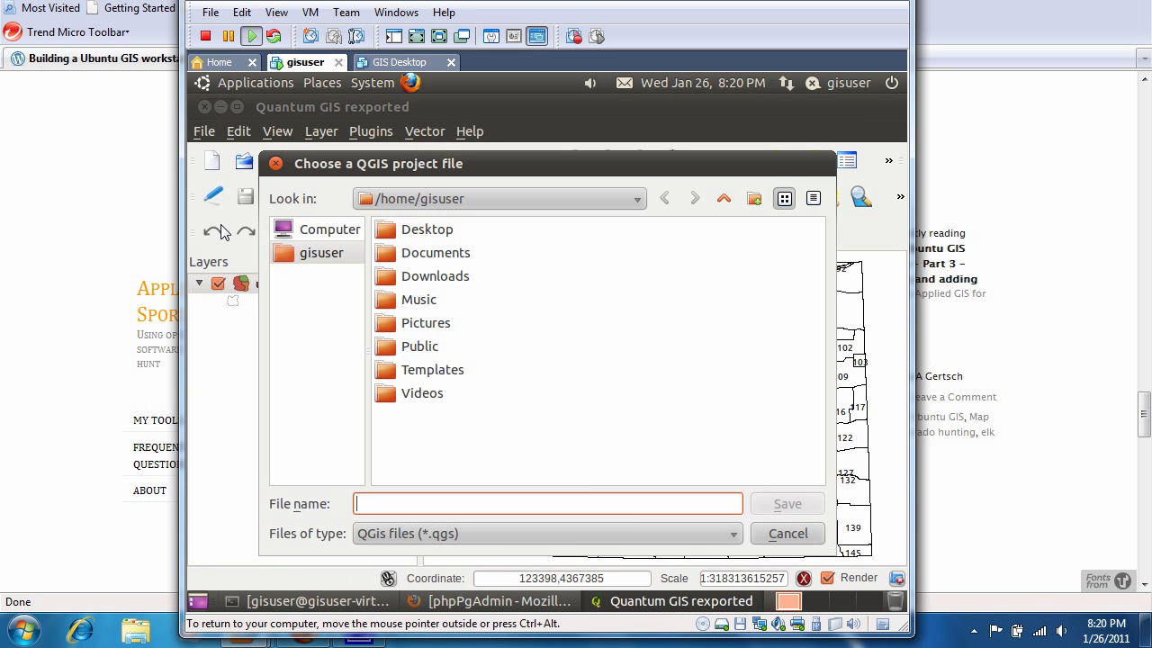
type("units")
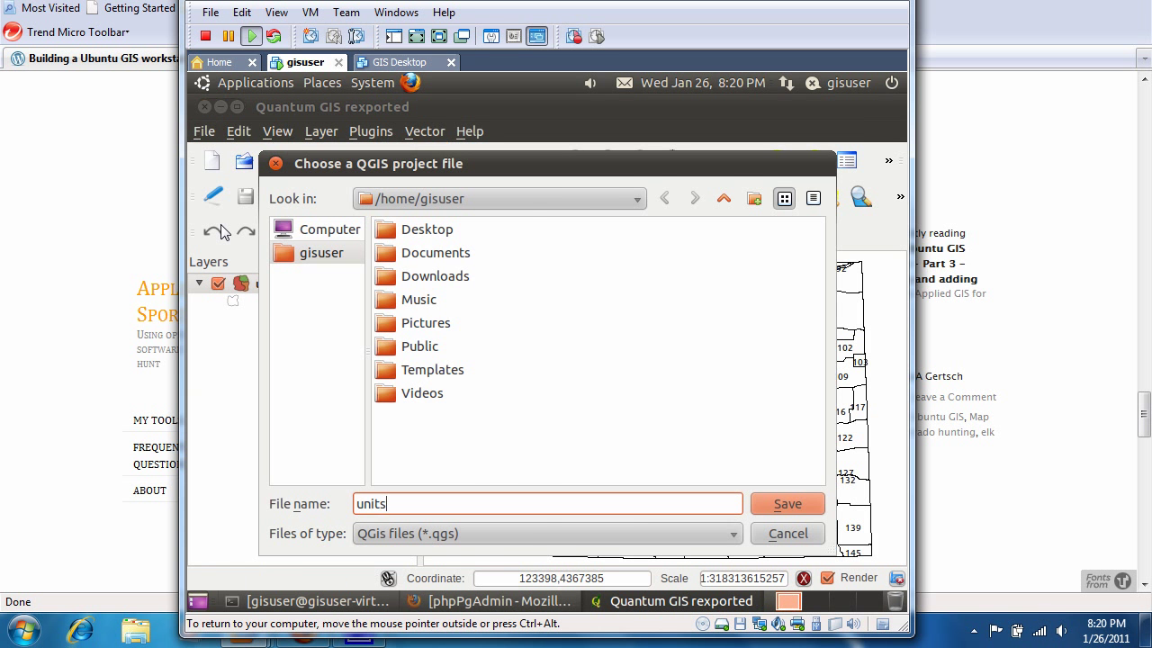
key("Return")
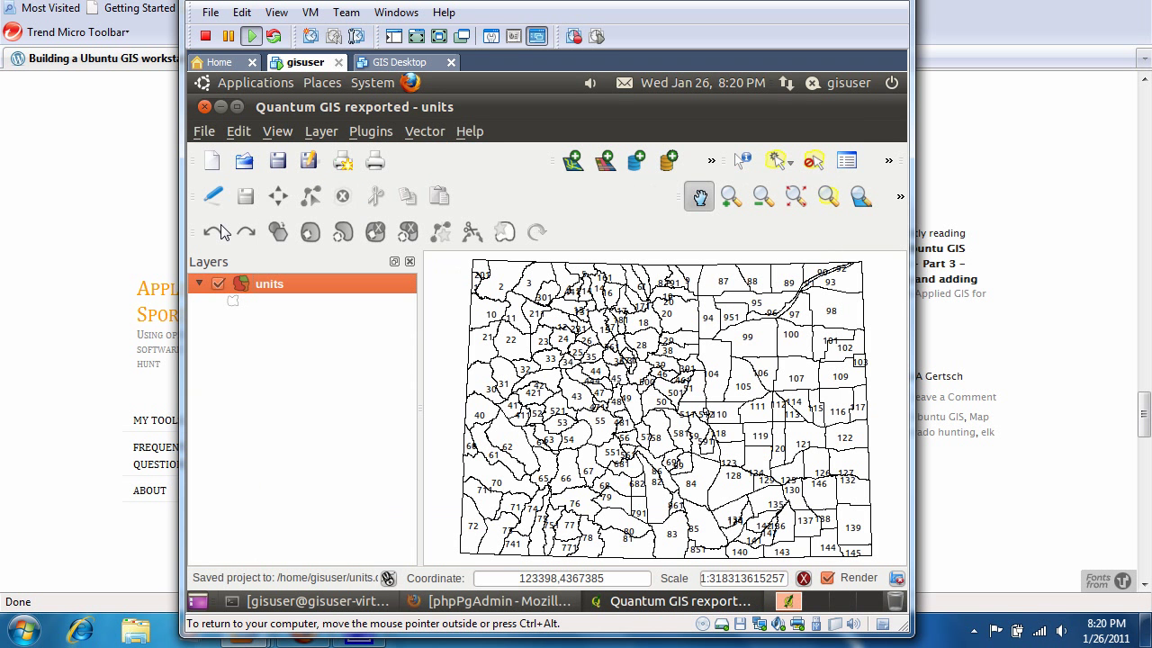